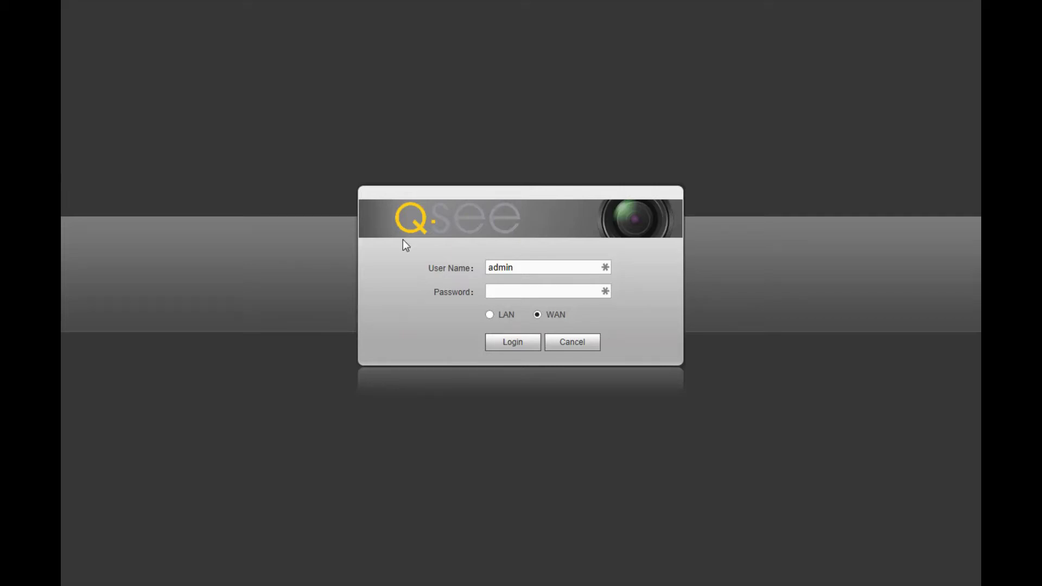
pyautogui.click(524, 292)
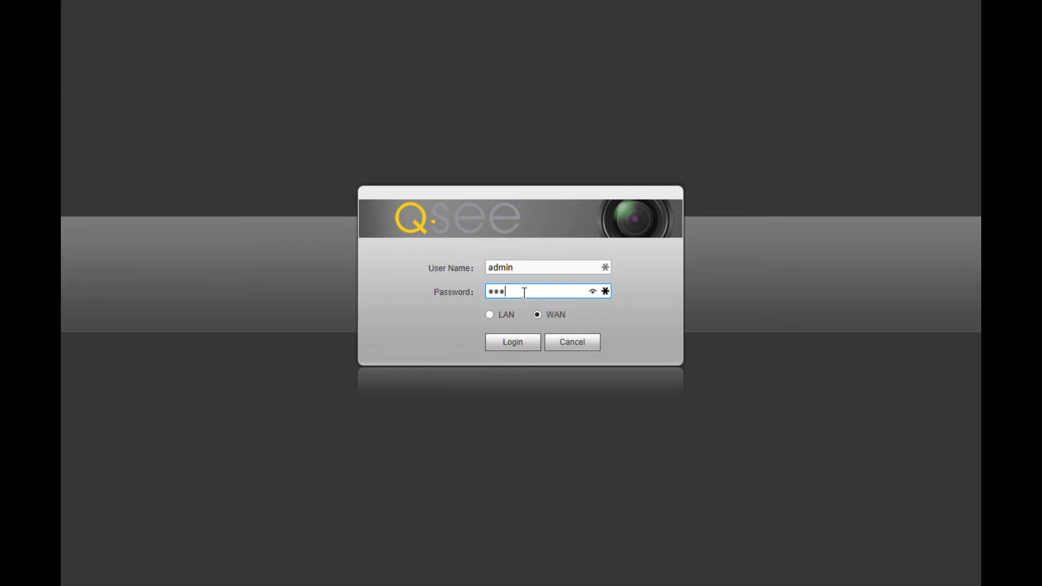
pyautogui.click(513, 347)
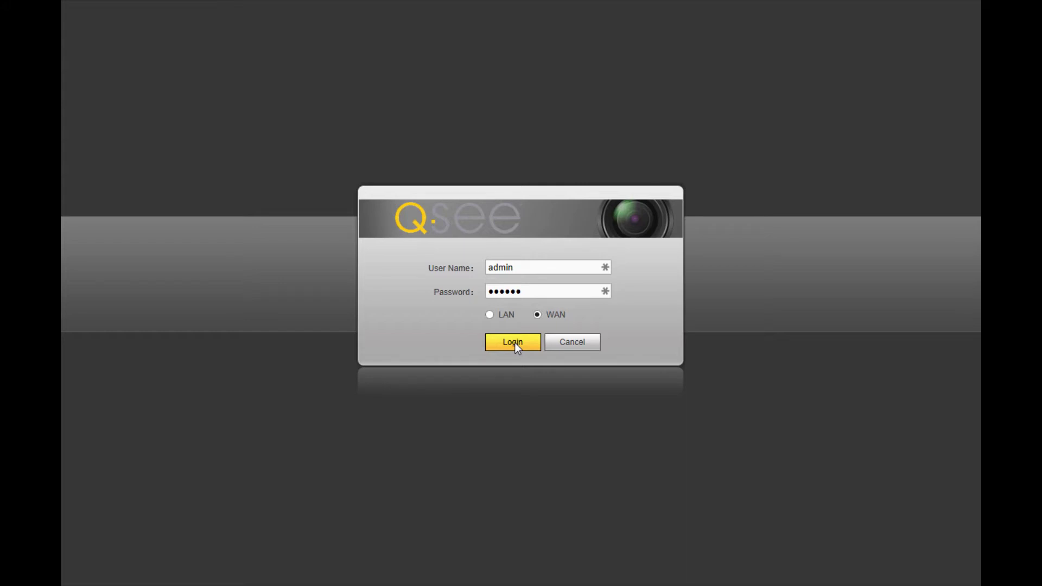
# - Log in, show four camera feeds in Live view, and go to the Playback page
pyautogui.click(514, 343)
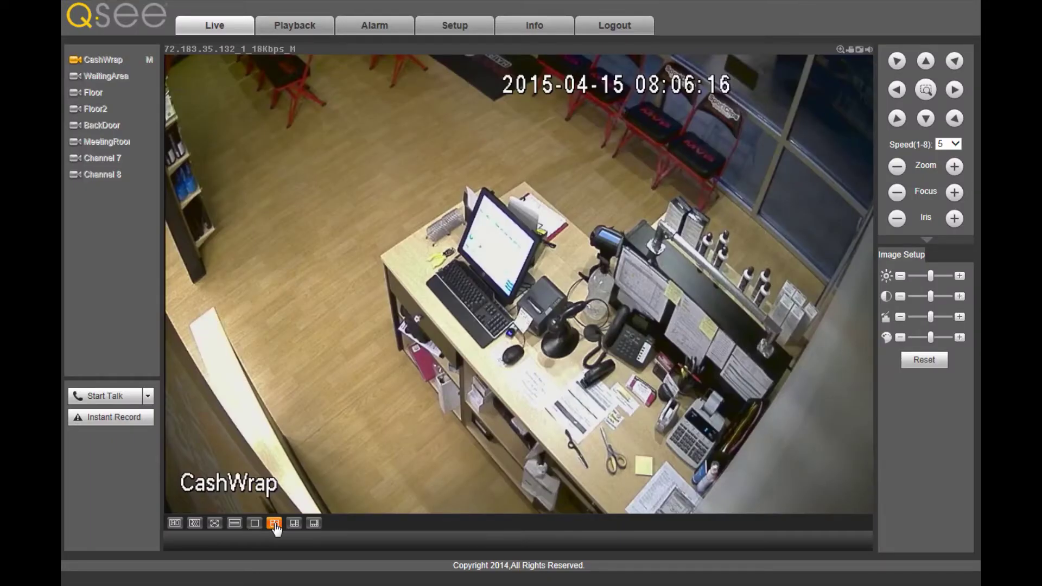
pyautogui.click(274, 524)
pyautogui.click(272, 542)
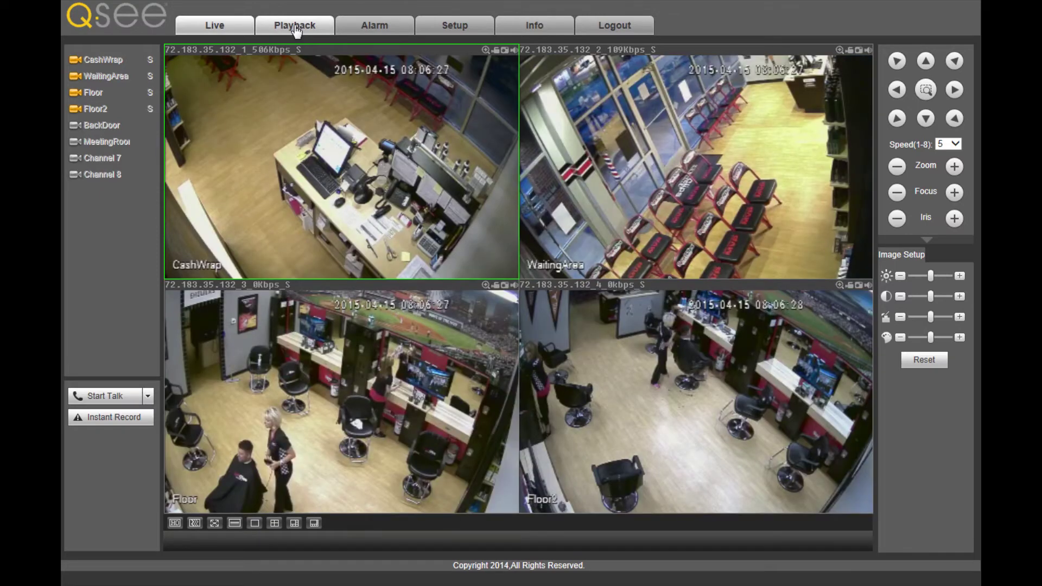
pyautogui.click(296, 30)
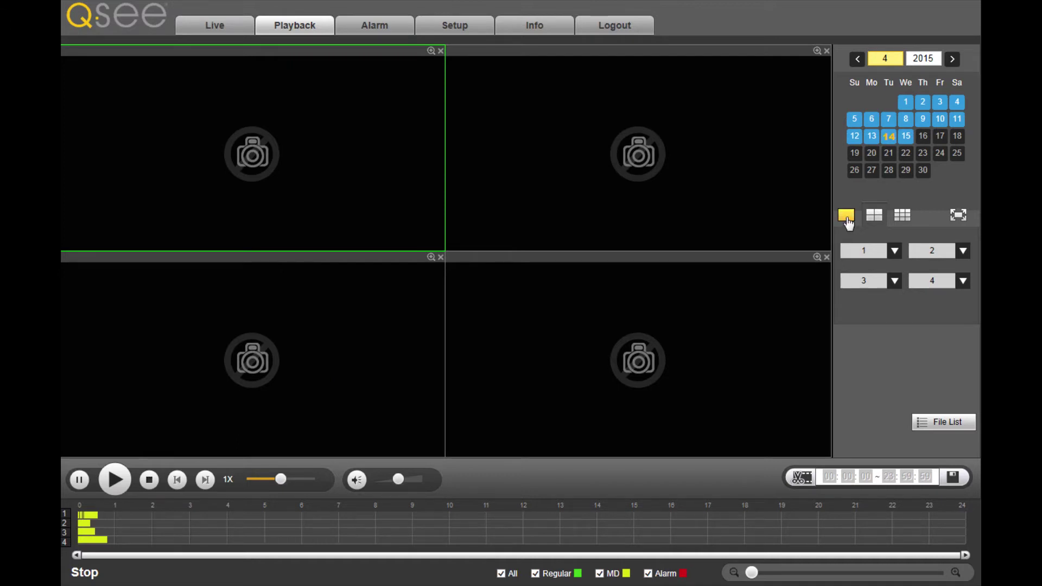
# - Set playback to a single pane on channel A1 for April 15
pyautogui.click(847, 216)
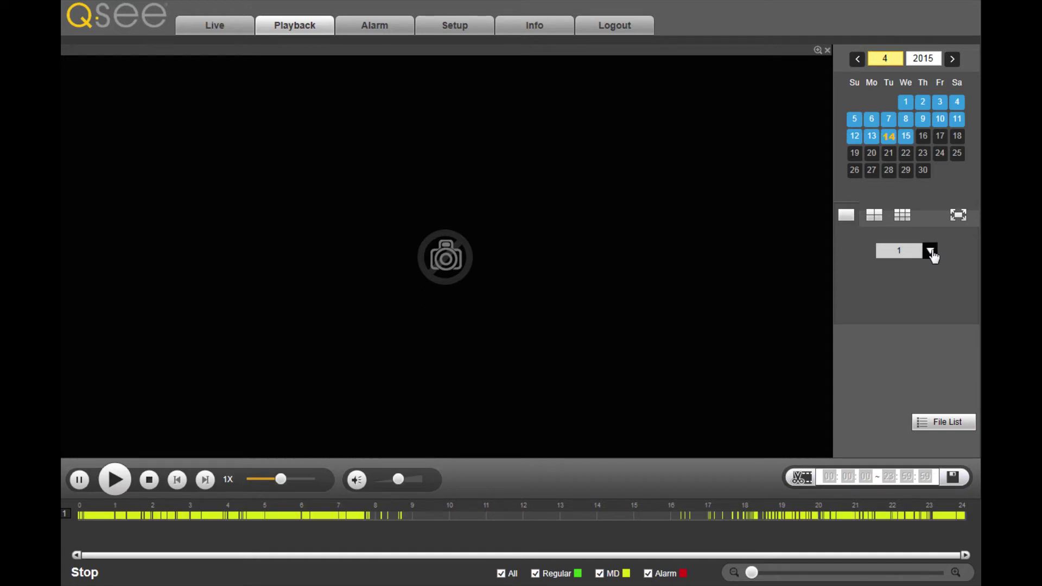
pyautogui.click(931, 250)
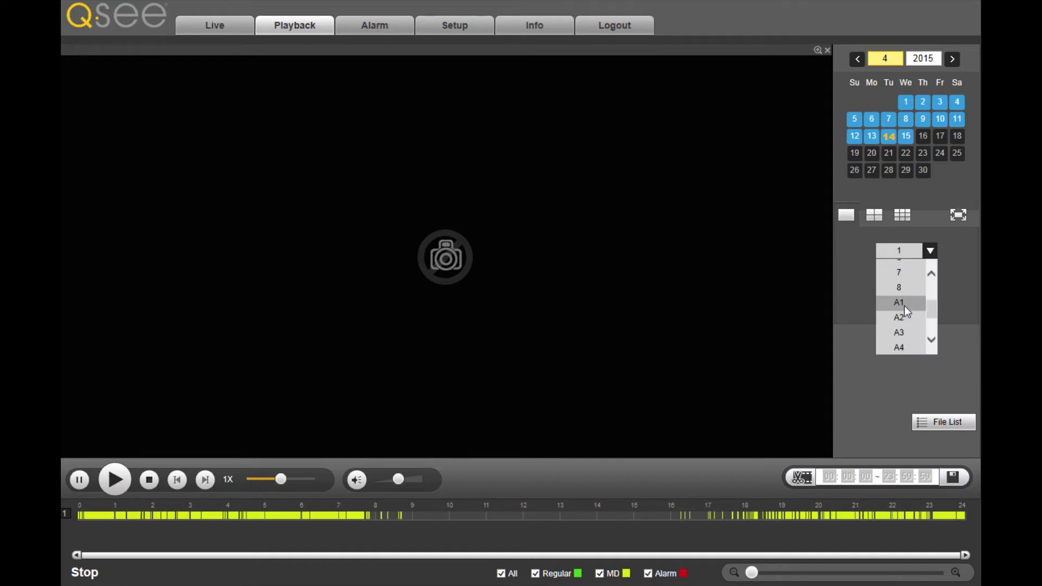
pyautogui.click(897, 302)
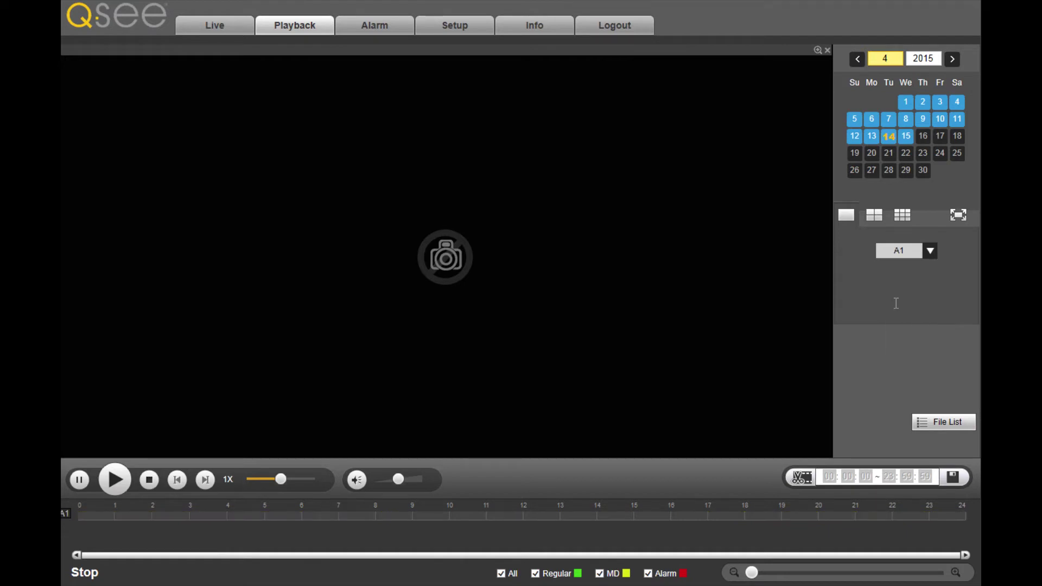
pyautogui.click(905, 137)
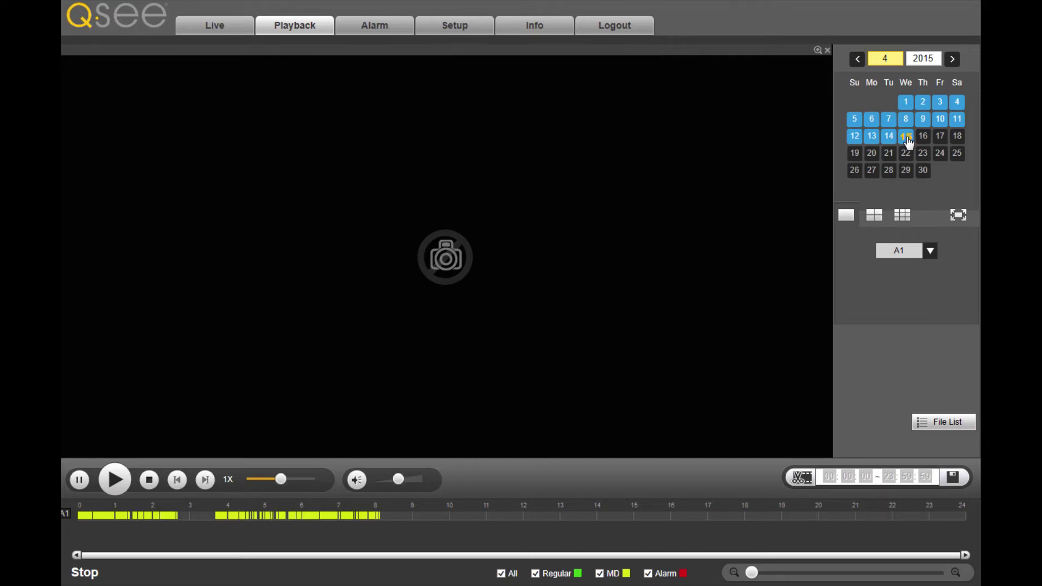
# - Play the CashWrap recording, skip ahead to about 7:10, then stop
pyautogui.click(258, 521)
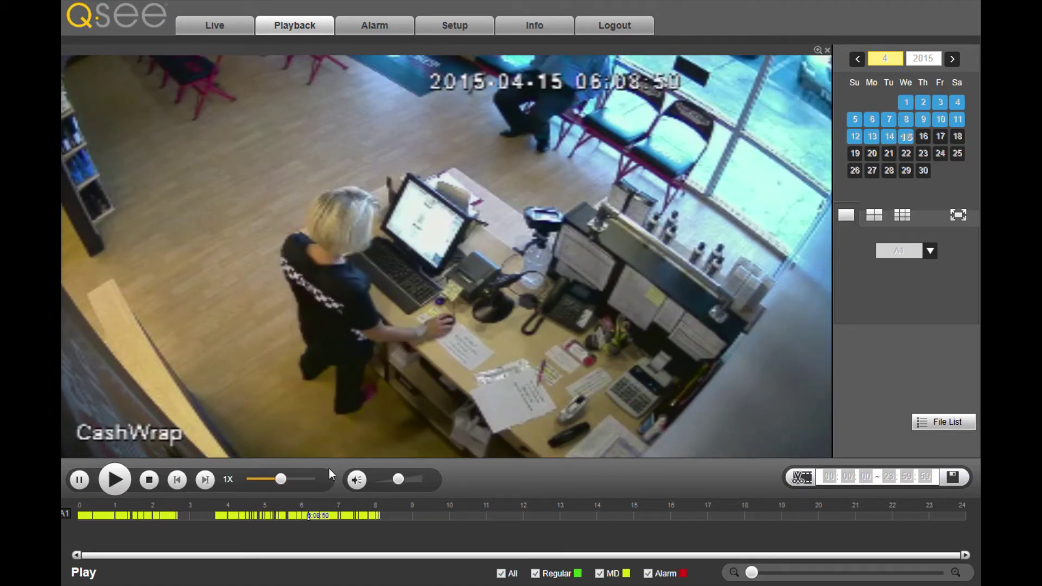
pyautogui.click(345, 514)
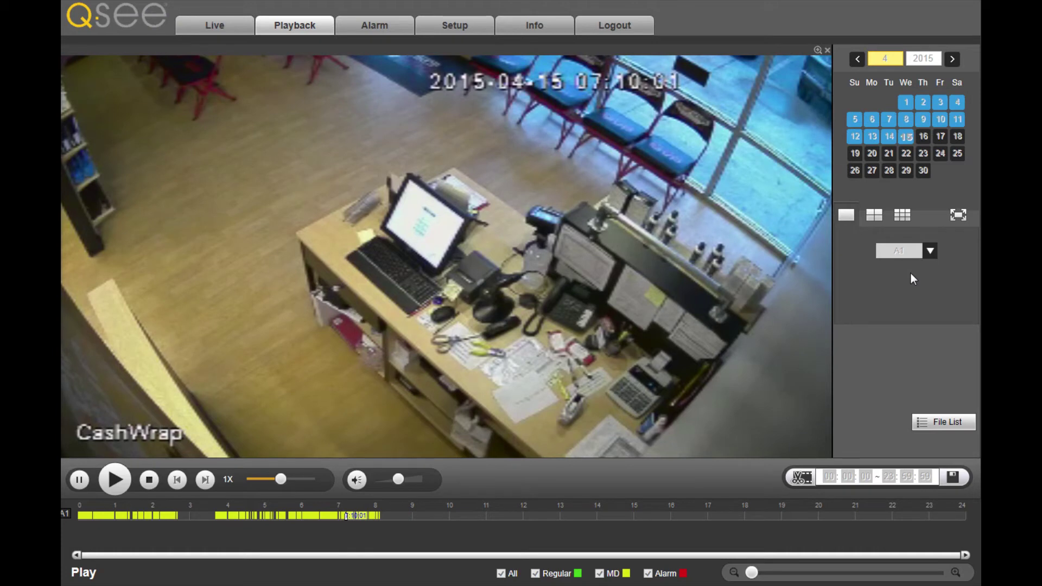
pyautogui.click(149, 480)
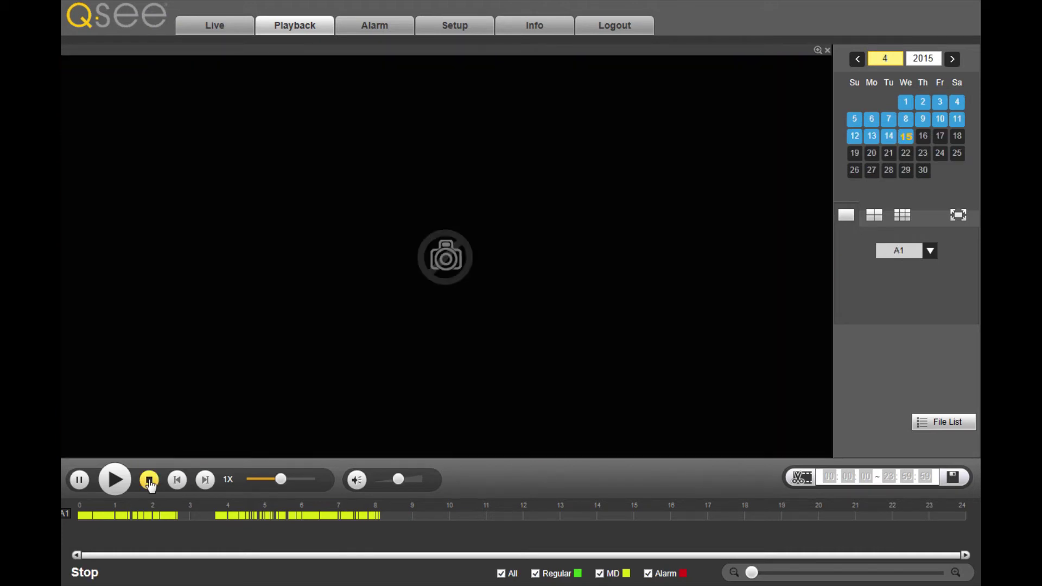
# - Replay channel 1's April 15 recording at about 6:15 and 4:19, then stop
pyautogui.click(930, 251)
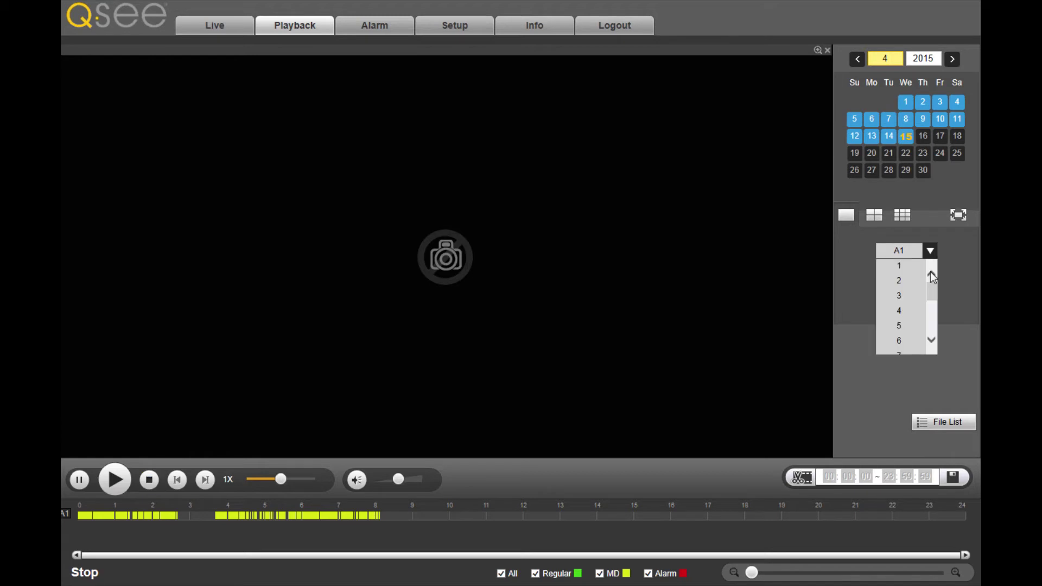
pyautogui.click(904, 266)
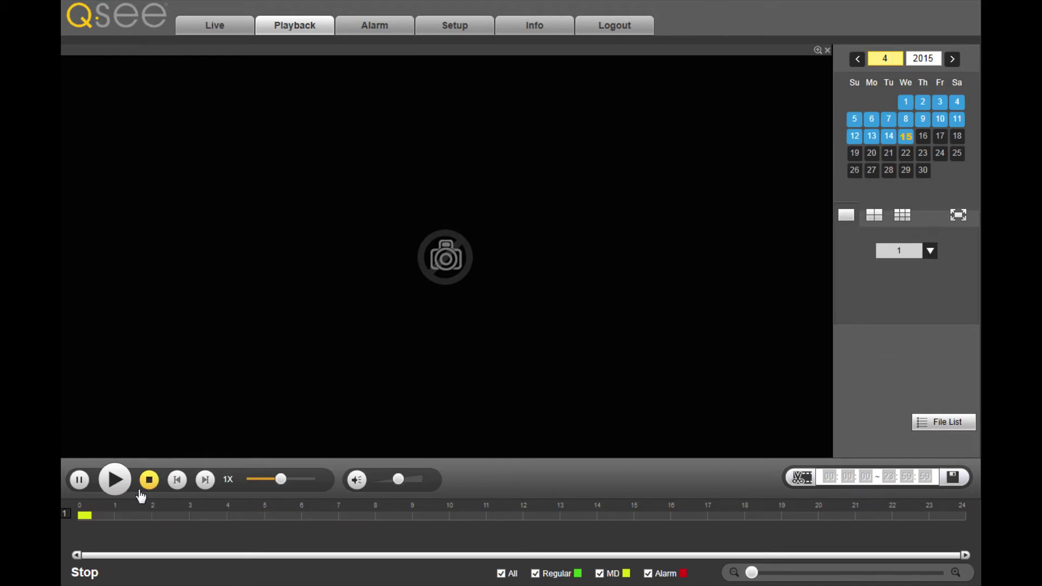
pyautogui.click(177, 504)
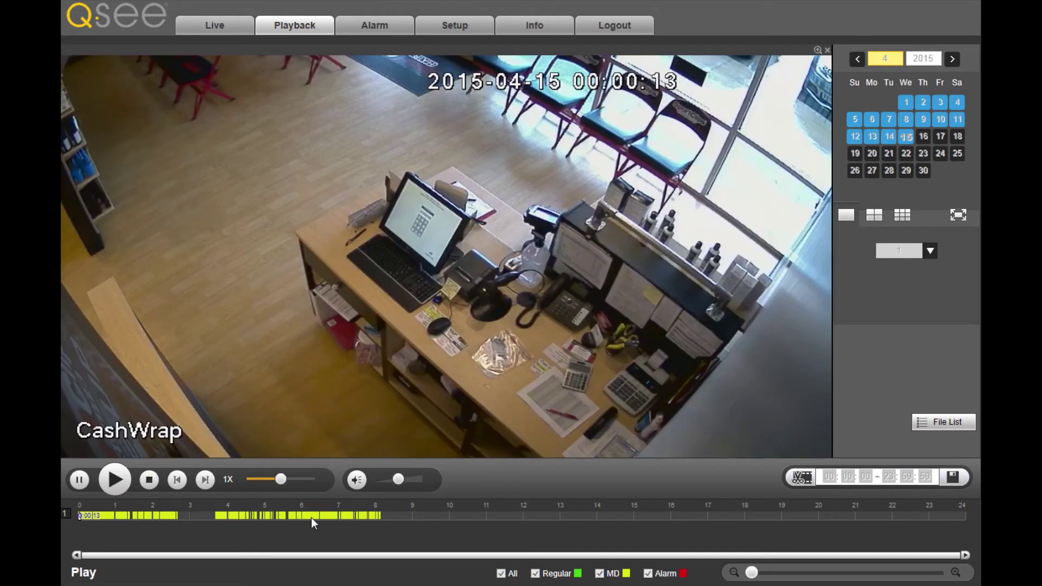
pyautogui.click(311, 516)
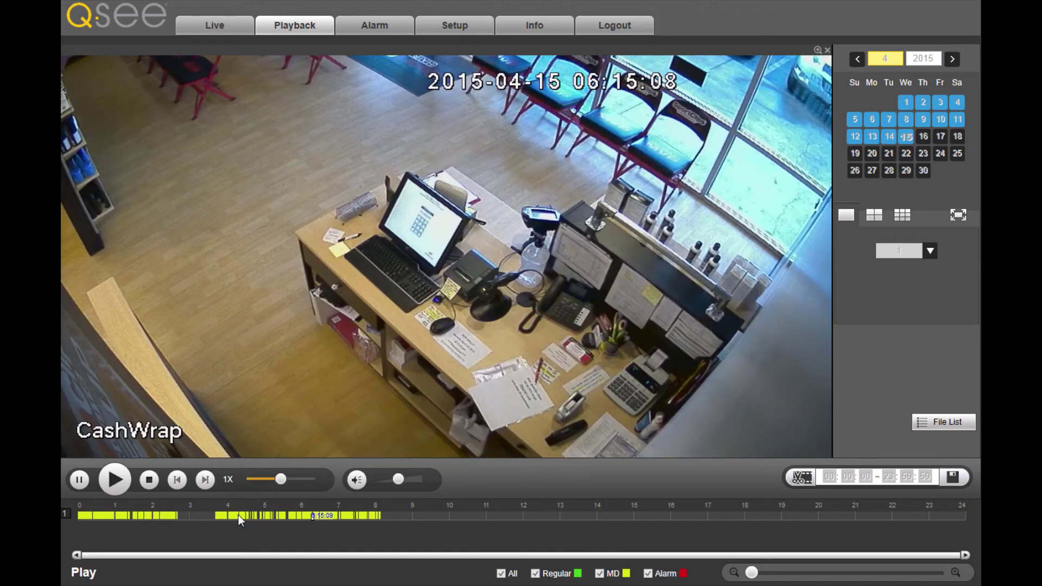
pyautogui.click(239, 515)
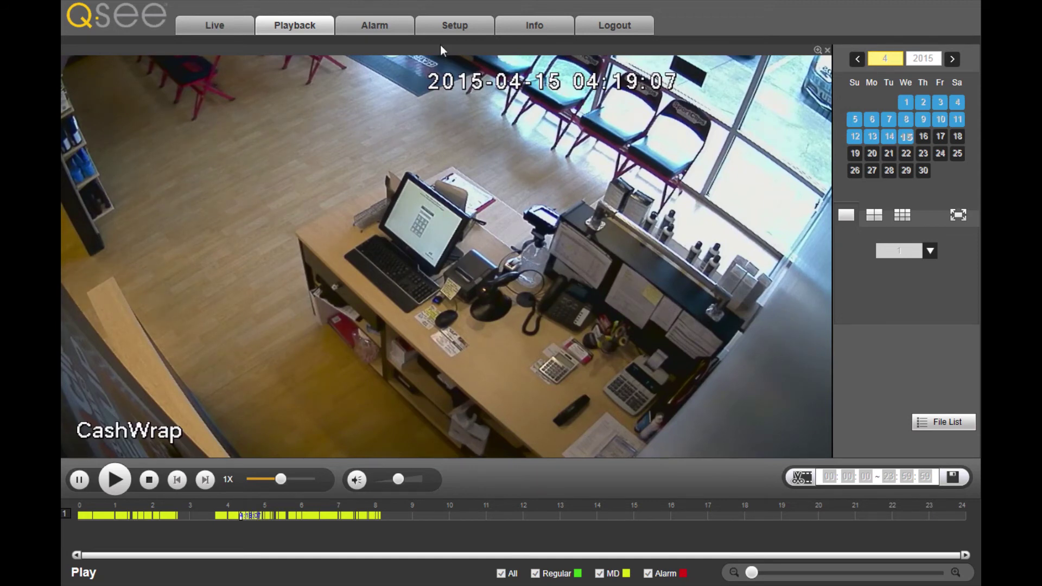
pyautogui.click(150, 480)
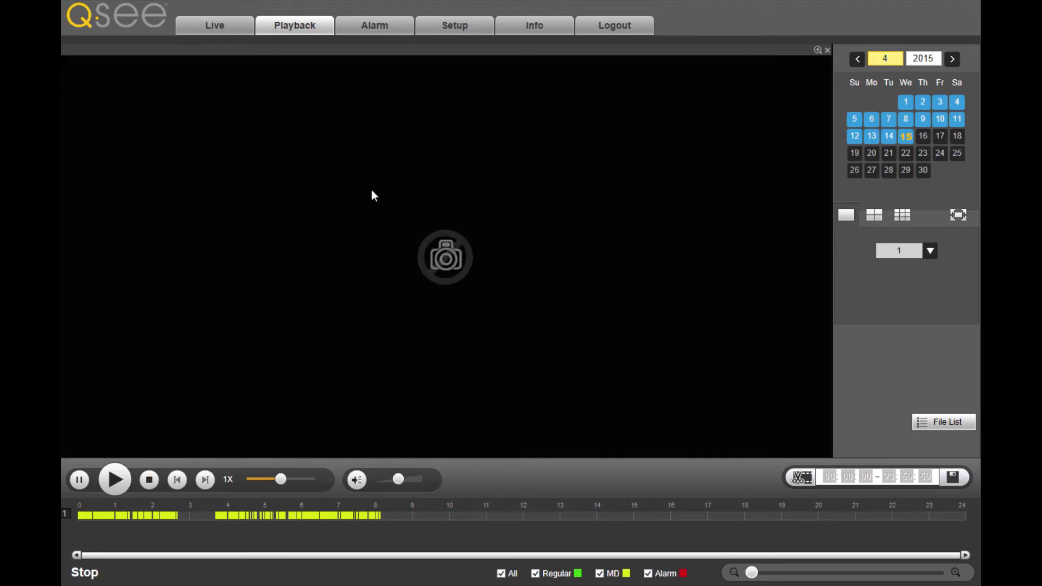
# - Open Setup > Camera > Cam Settings and show channel 1's main stream resolutions (720P current)
pyautogui.click(469, 28)
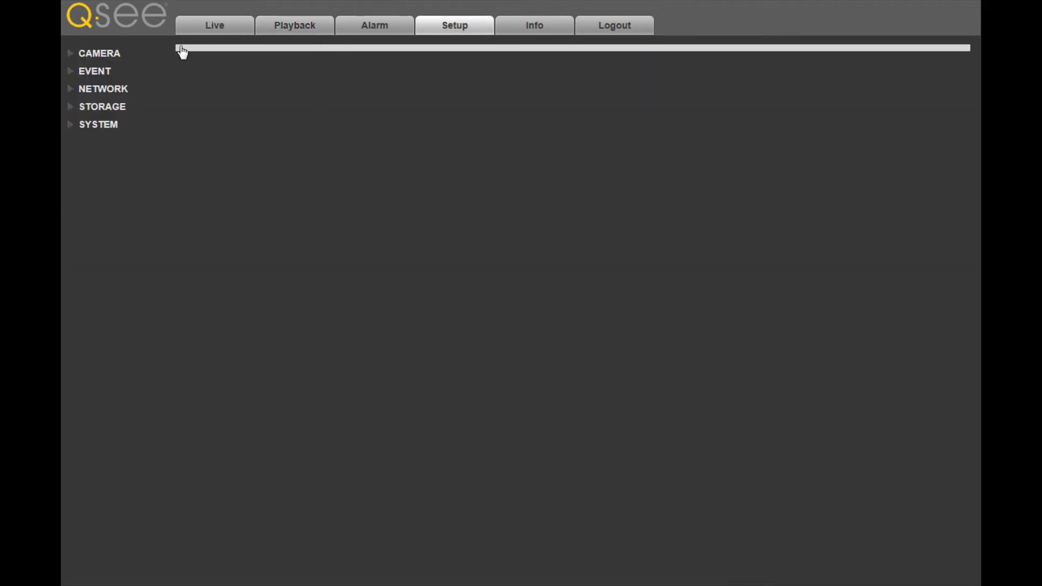
pyautogui.click(75, 57)
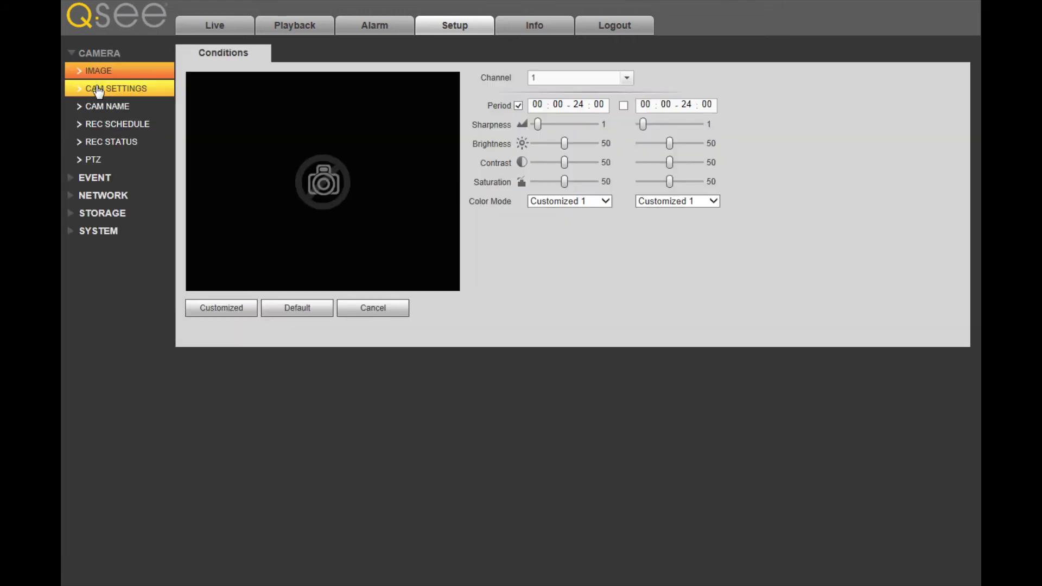
pyautogui.click(99, 90)
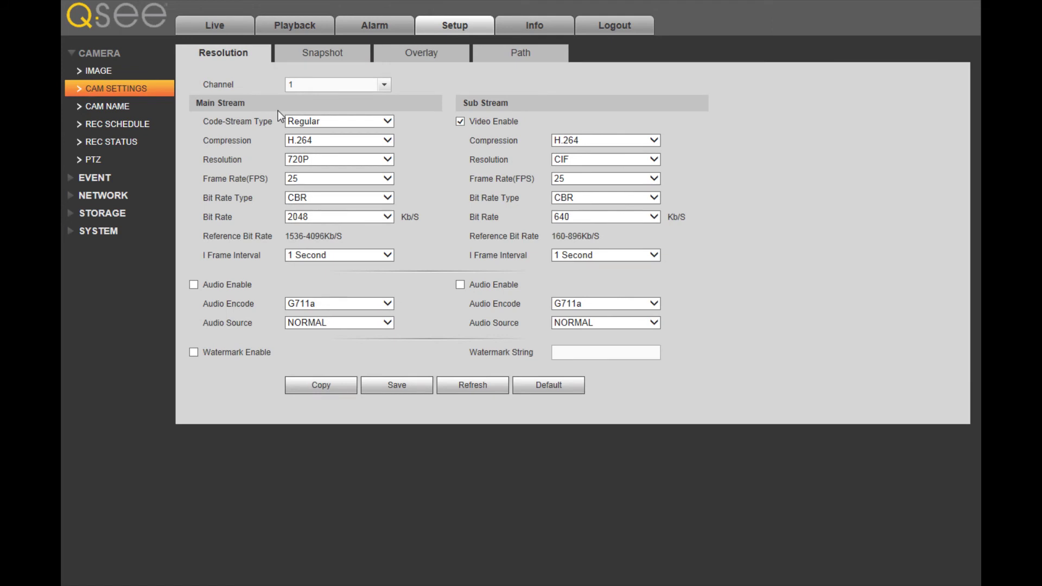
pyautogui.click(347, 122)
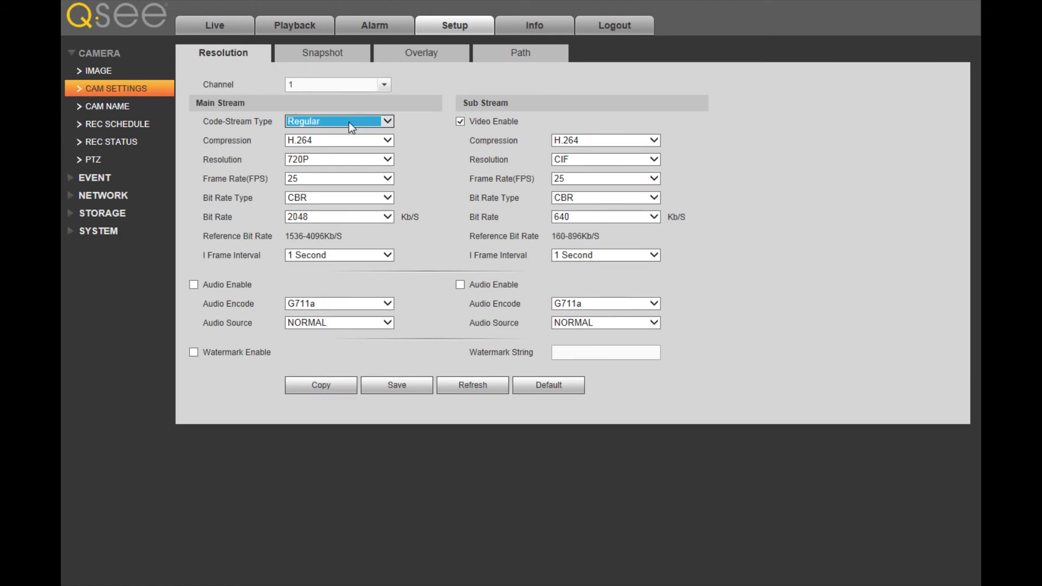
pyautogui.click(340, 160)
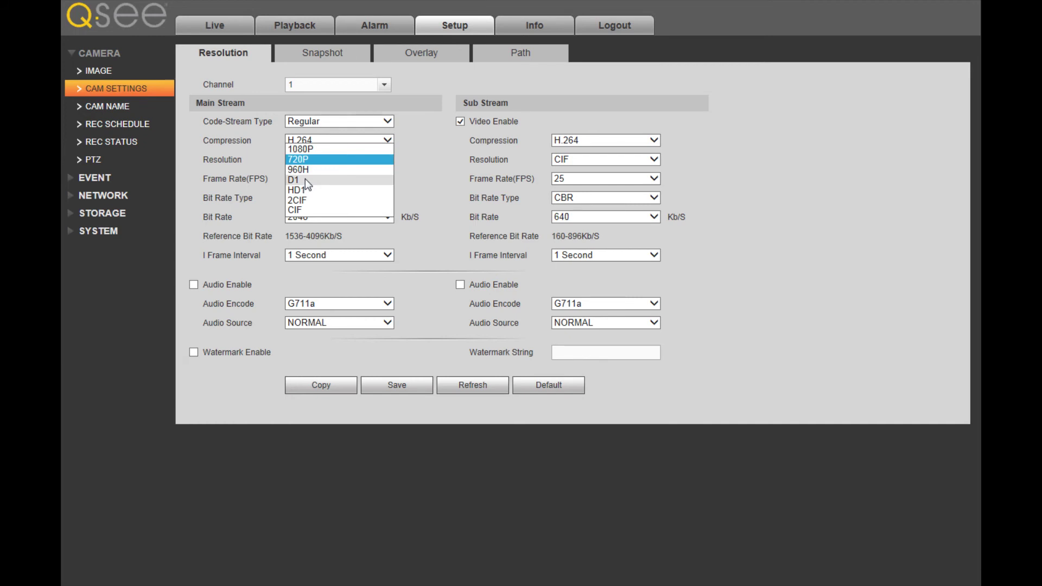
# - Set the MD code-stream type's main stream resolution to D1
pyautogui.click(298, 159)
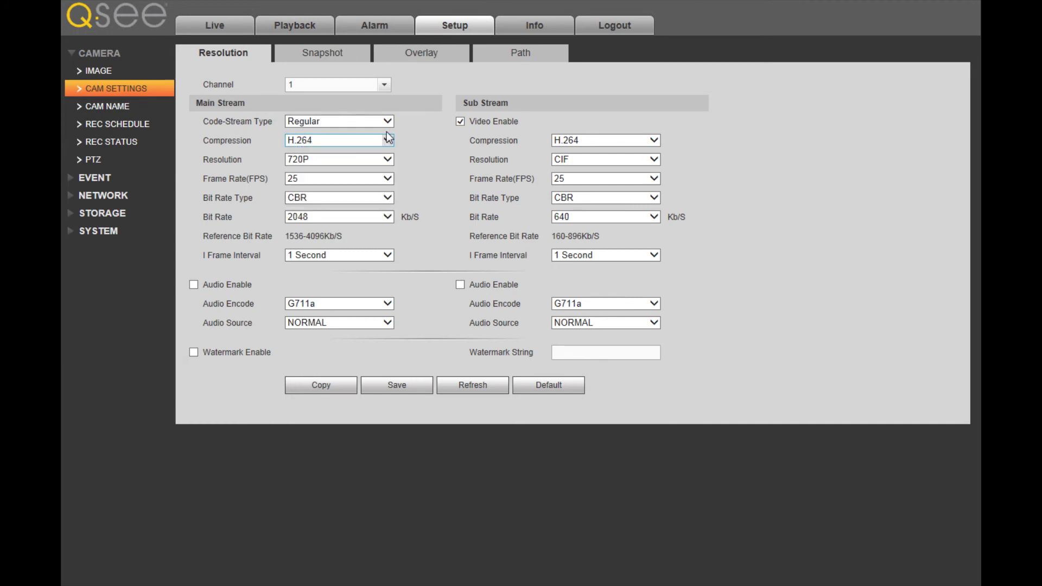
pyautogui.click(375, 121)
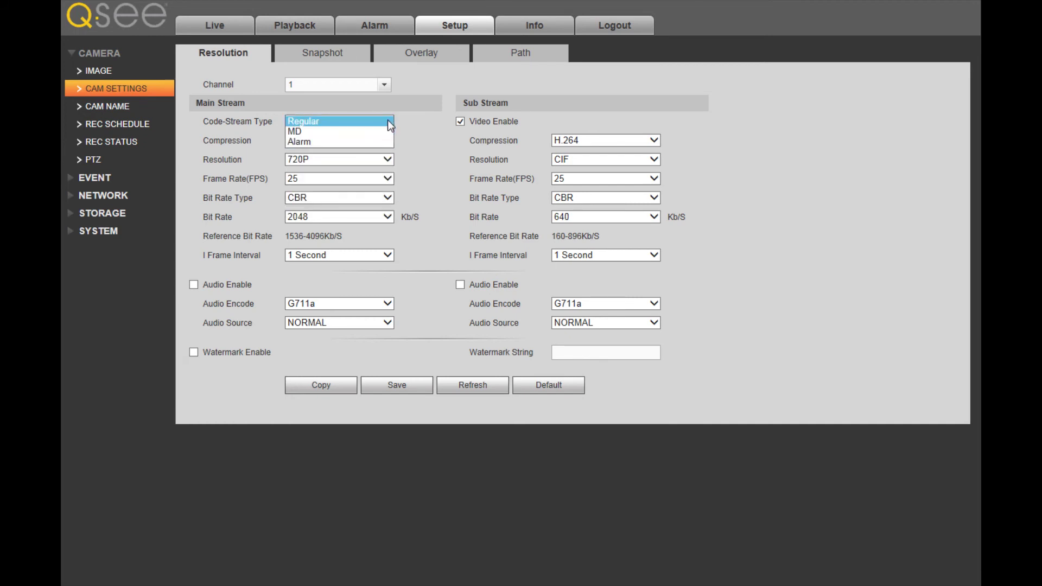
pyautogui.click(352, 135)
pyautogui.click(363, 159)
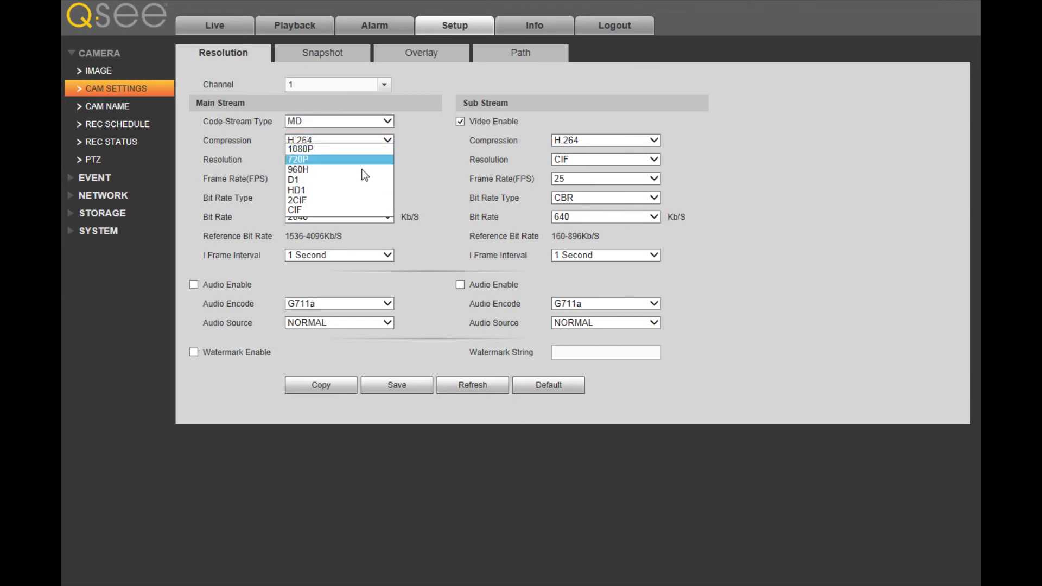
pyautogui.click(364, 180)
pyautogui.click(358, 120)
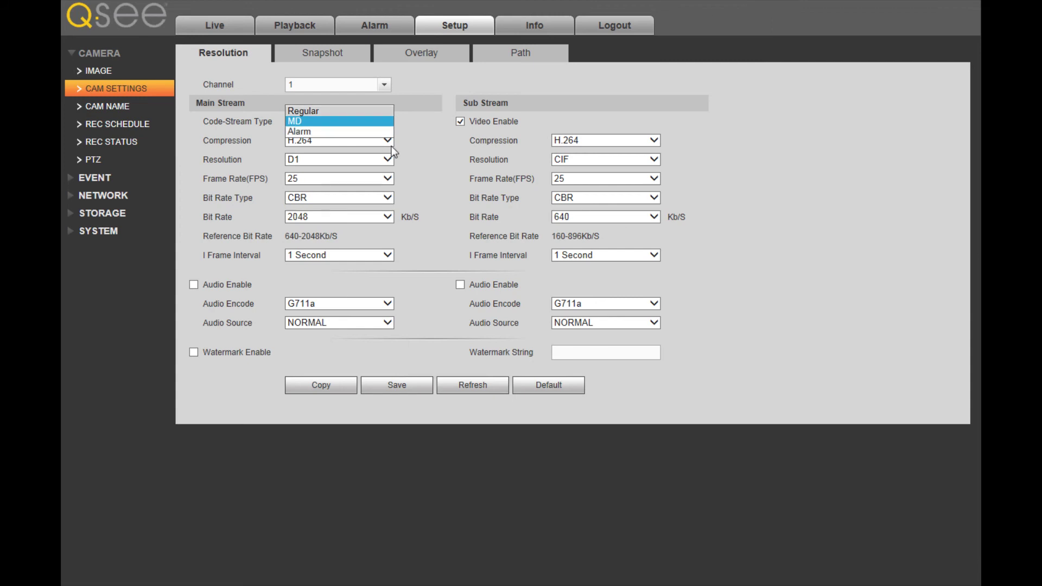
# - Switch back to the Regular code-stream type and set its resolution to D1
pyautogui.press('Up')
pyautogui.press('Return')
pyautogui.click(389, 159)
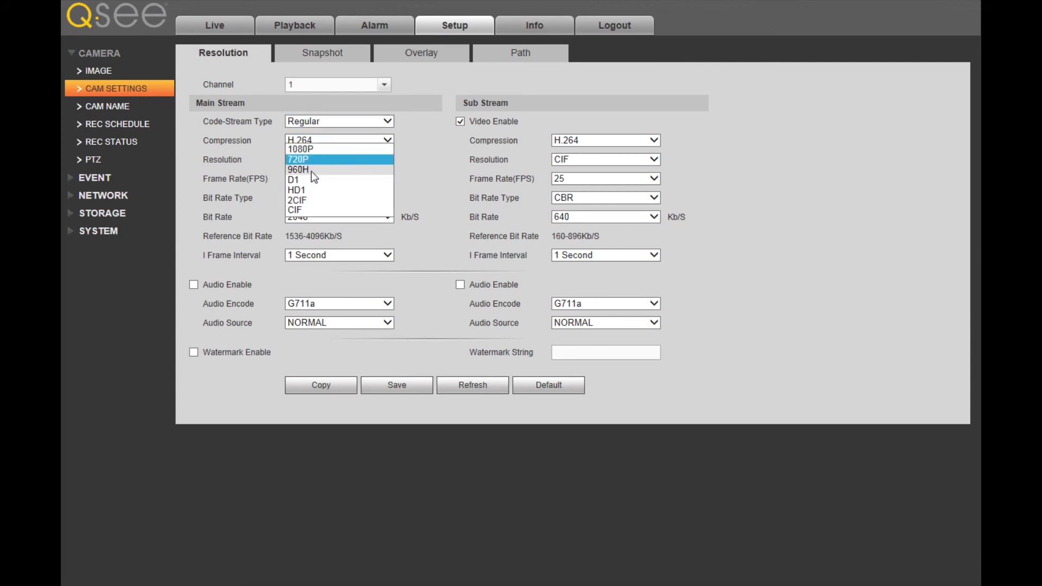
pyautogui.press('Down')
pyautogui.press('Down')
pyautogui.press('Return')
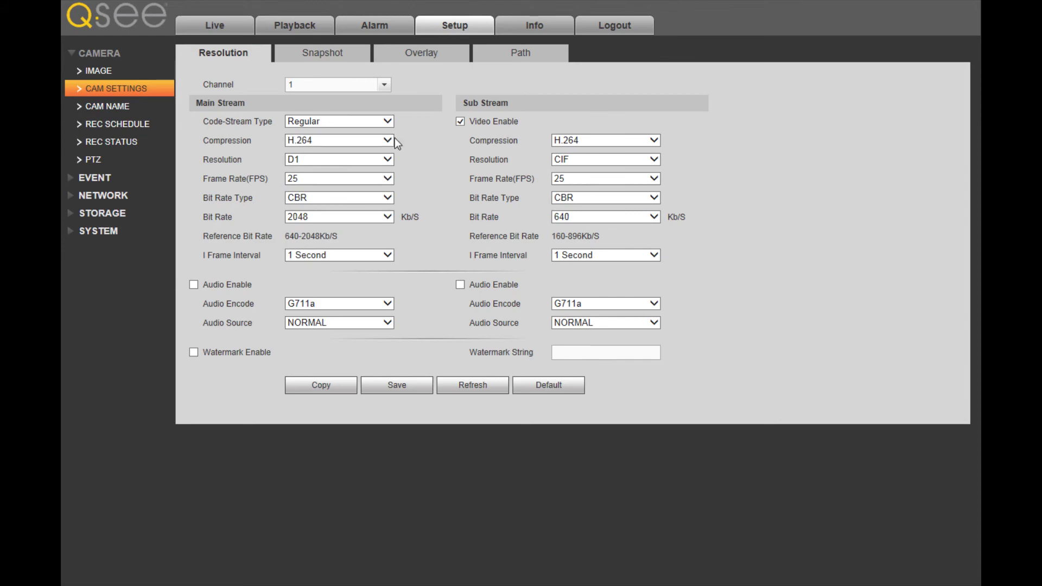
# - Inspect the compression options and the Alarm and MD stream types, then return to Regular
pyautogui.click(391, 139)
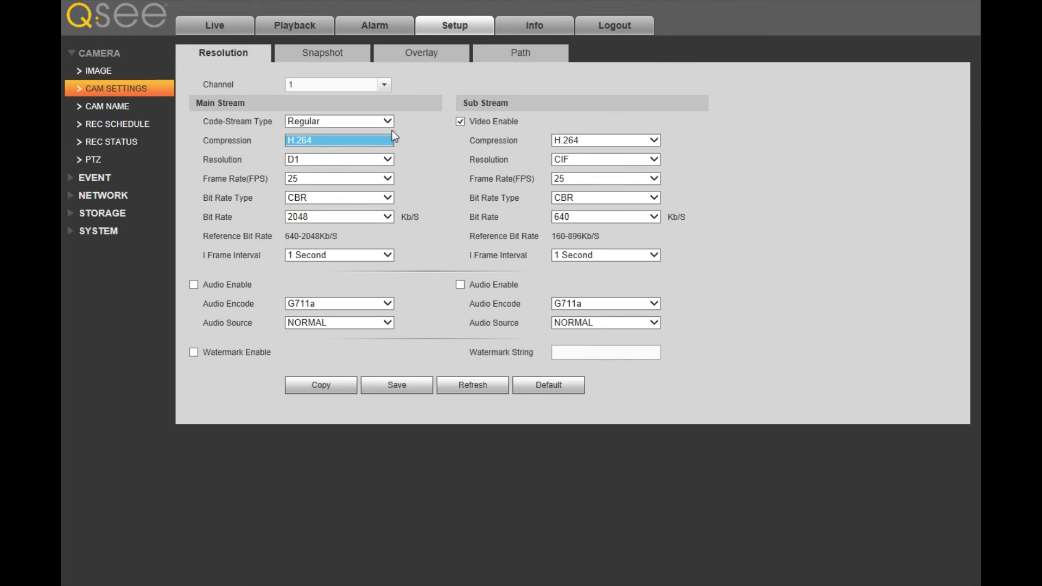
pyautogui.click(390, 123)
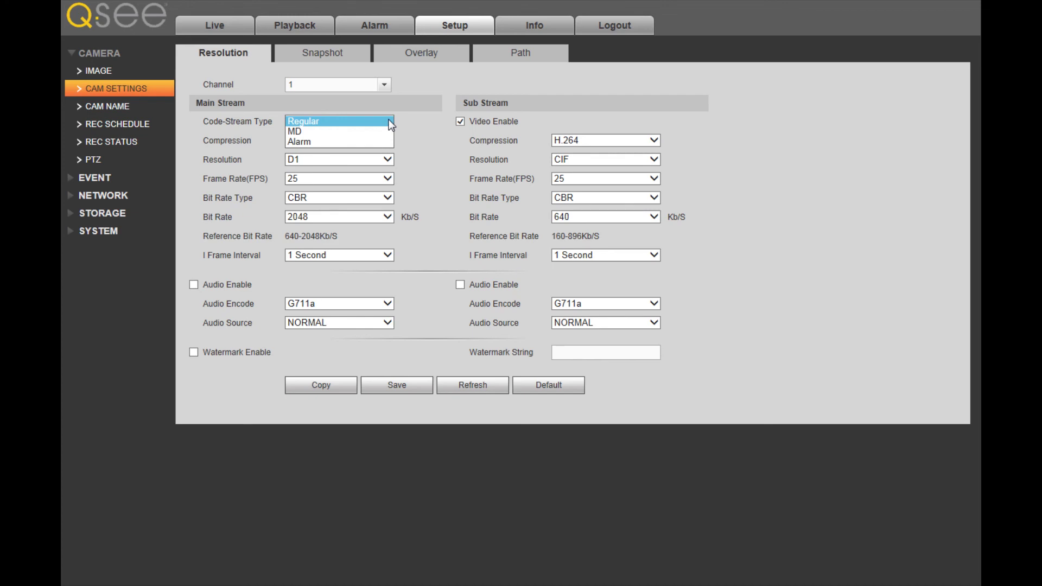
pyautogui.click(374, 141)
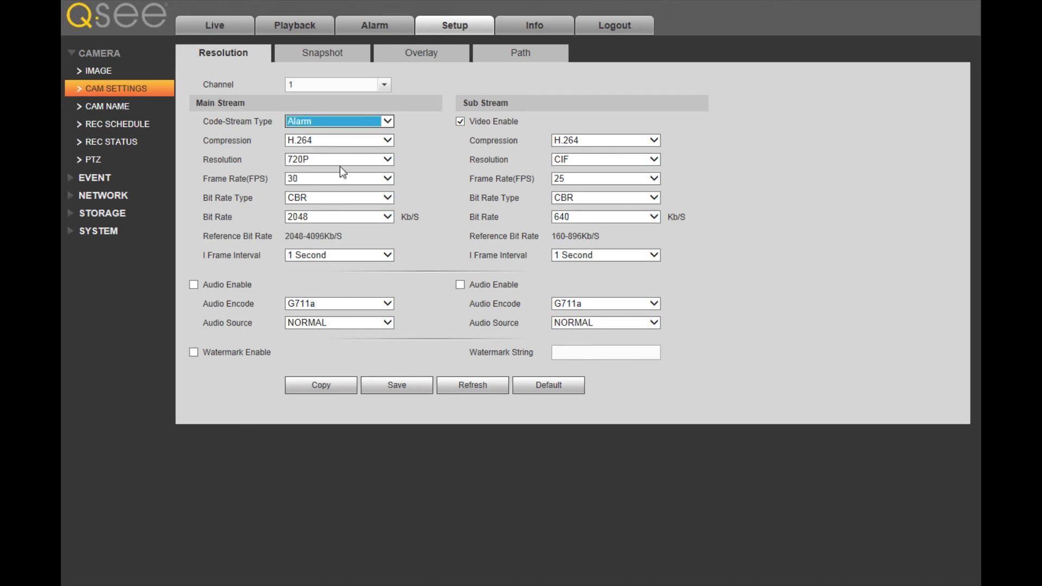
pyautogui.click(387, 121)
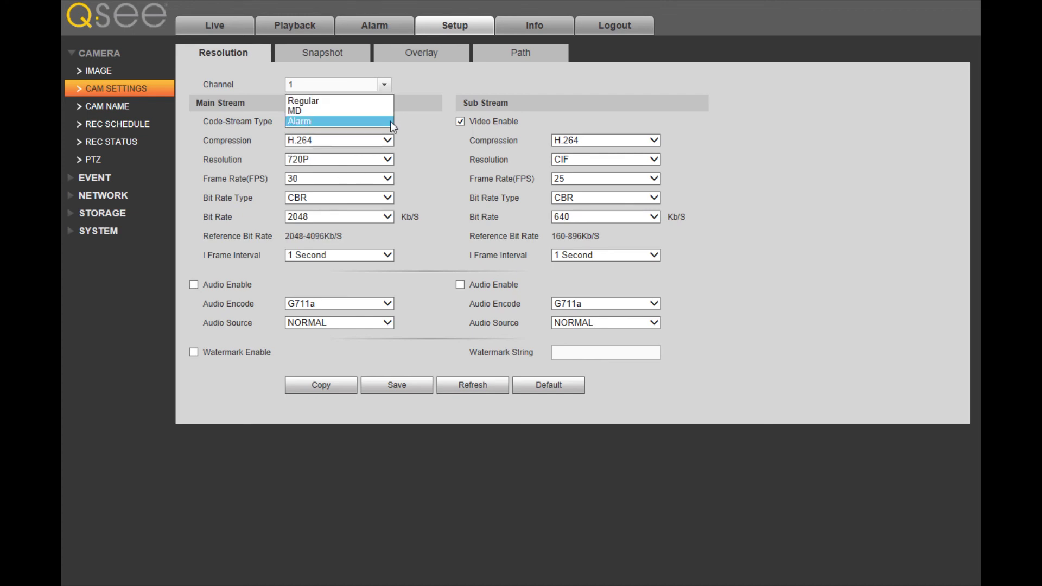
pyautogui.click(341, 111)
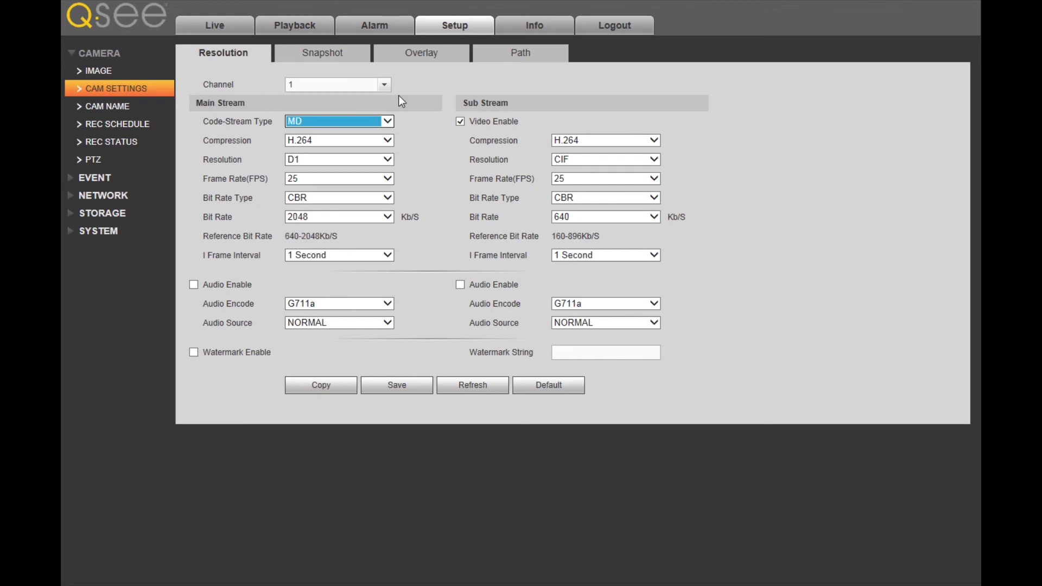
pyautogui.click(320, 122)
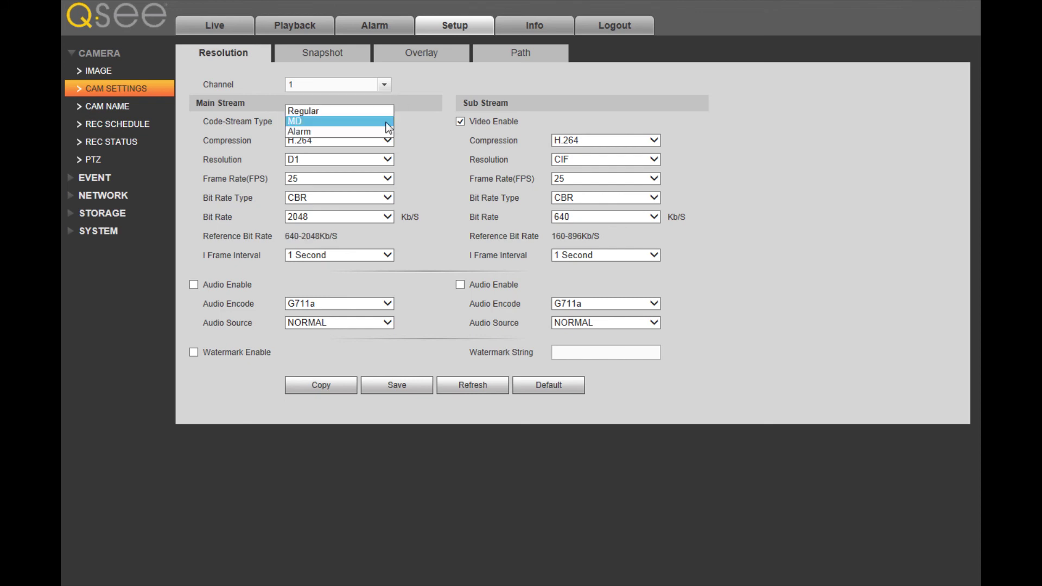
pyautogui.click(314, 112)
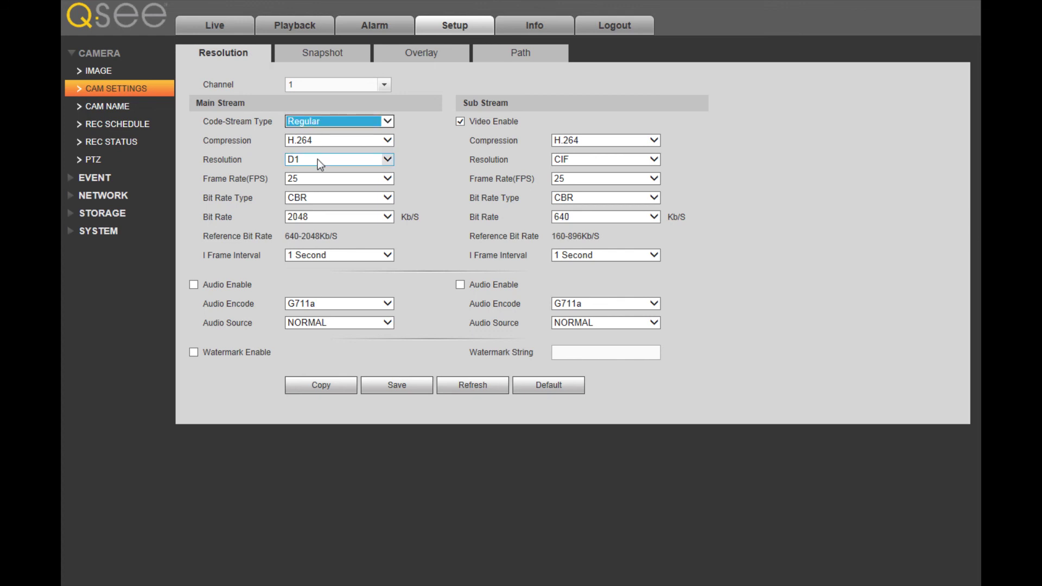
# - Save the D1 stream settings, keeping the sub stream bit rate at 640 Kb/s
pyautogui.click(397, 385)
pyautogui.click(564, 221)
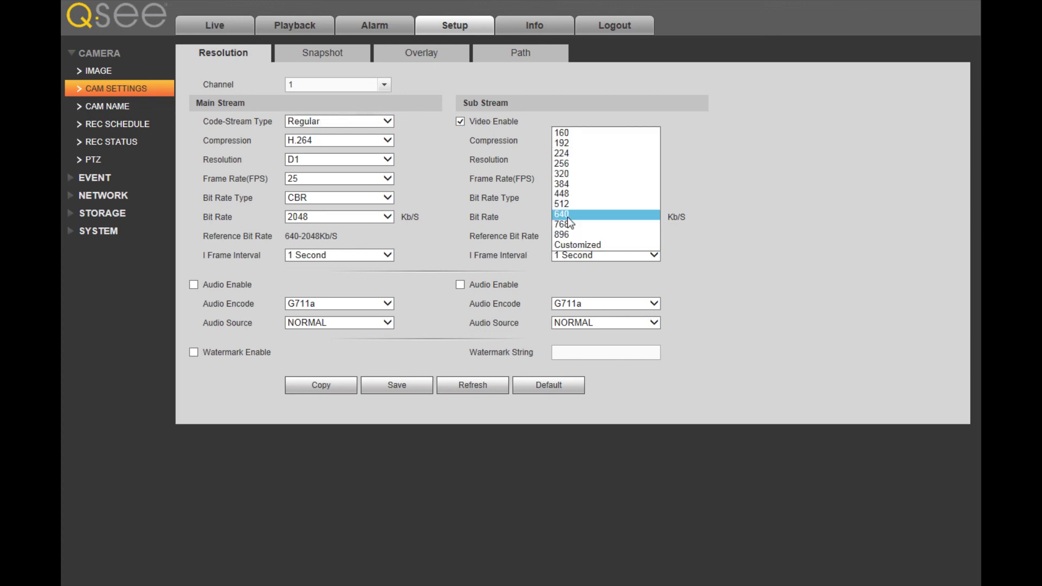
pyautogui.click(567, 217)
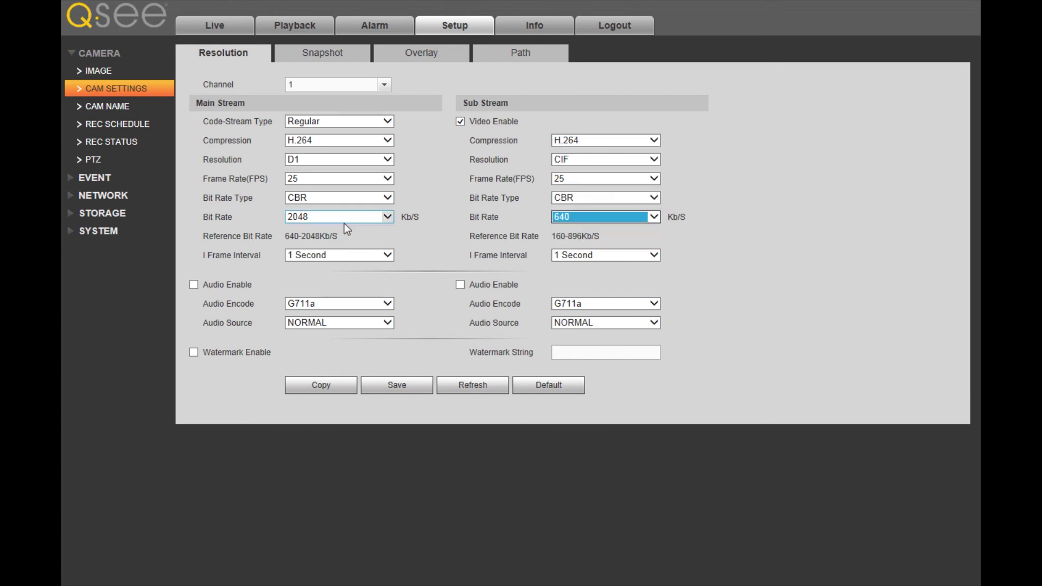